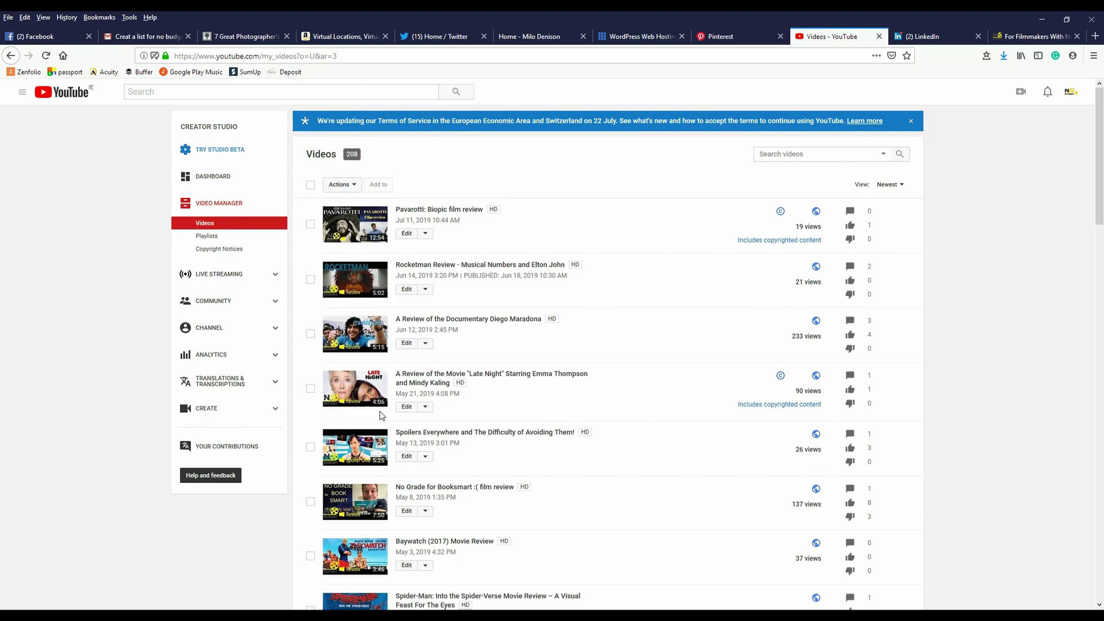
Scroll the Video Manager list and open the January 2019 interview video's Info & Settings page.
scroll(379, 416, down, 15)
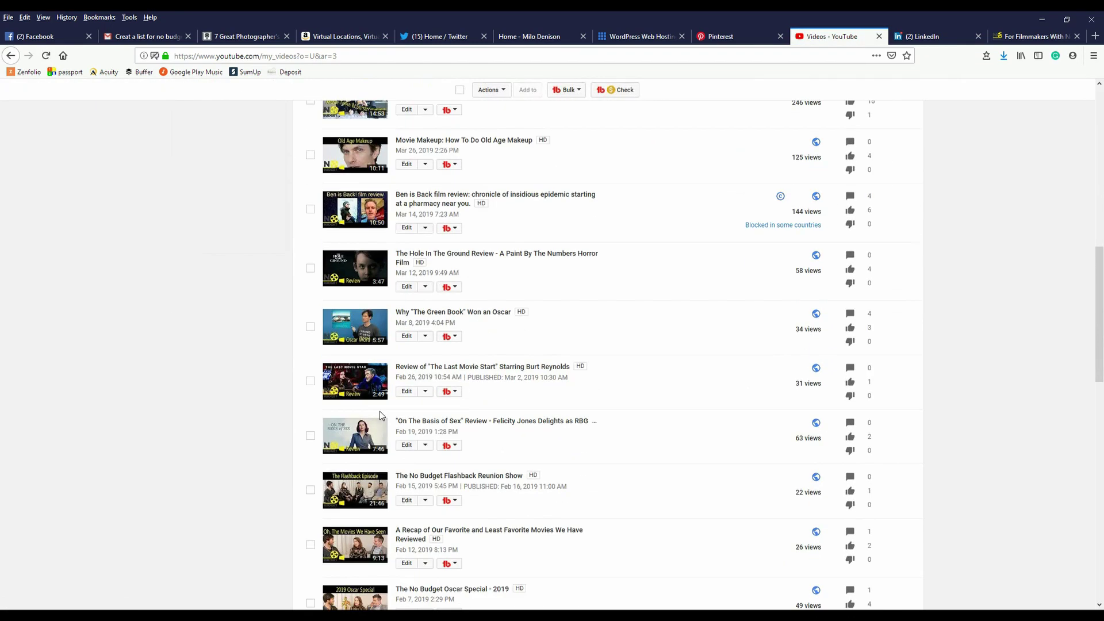
scroll(380, 416, down, 5)
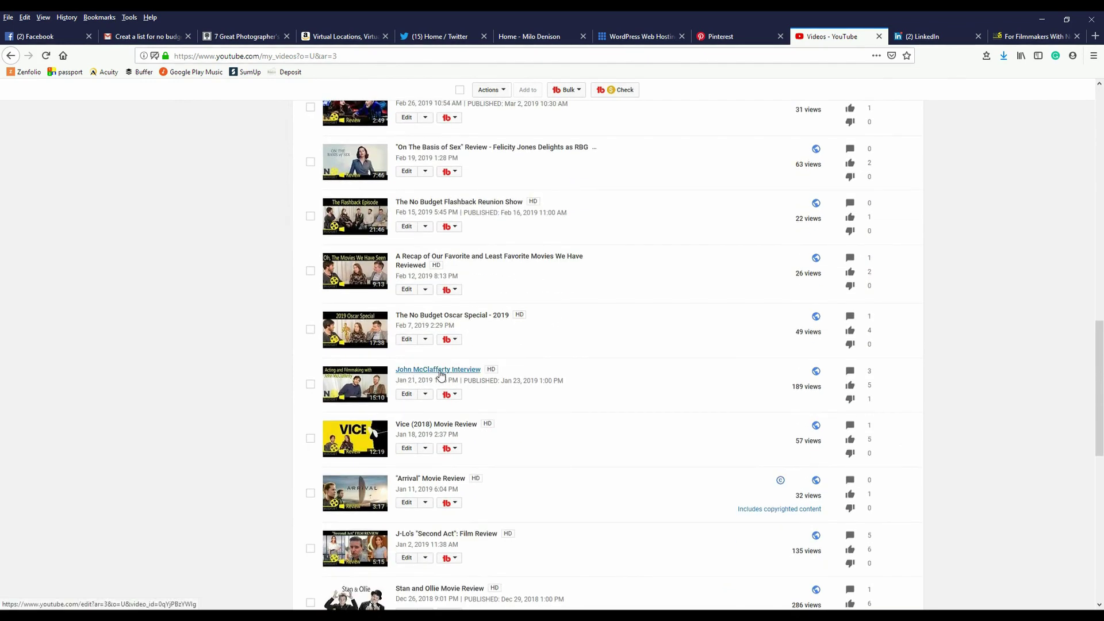
click(443, 372)
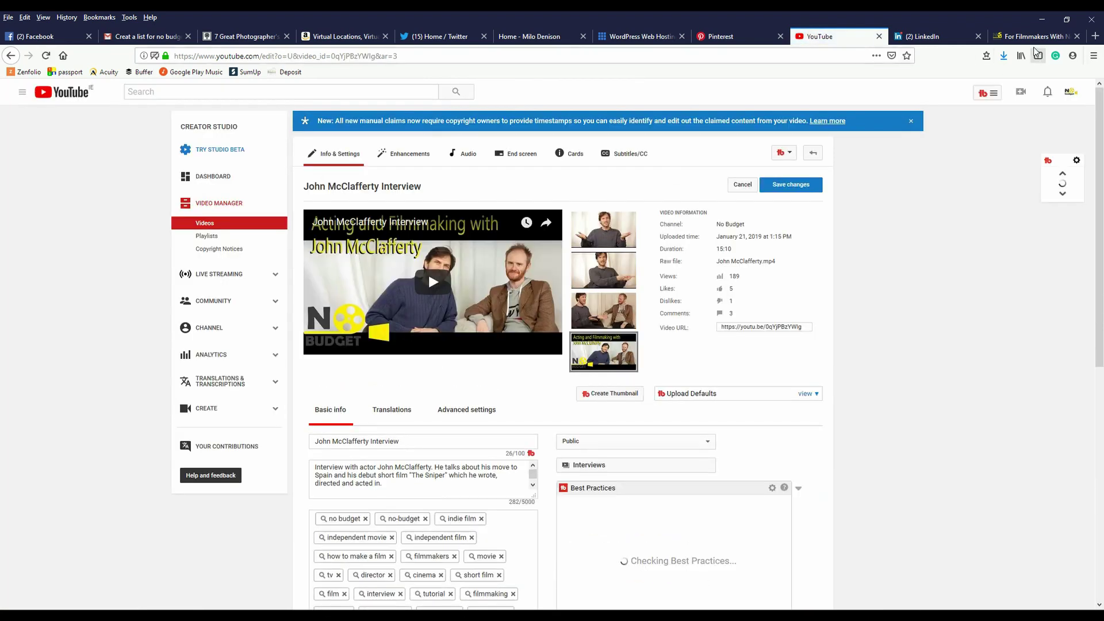
click(1034, 36)
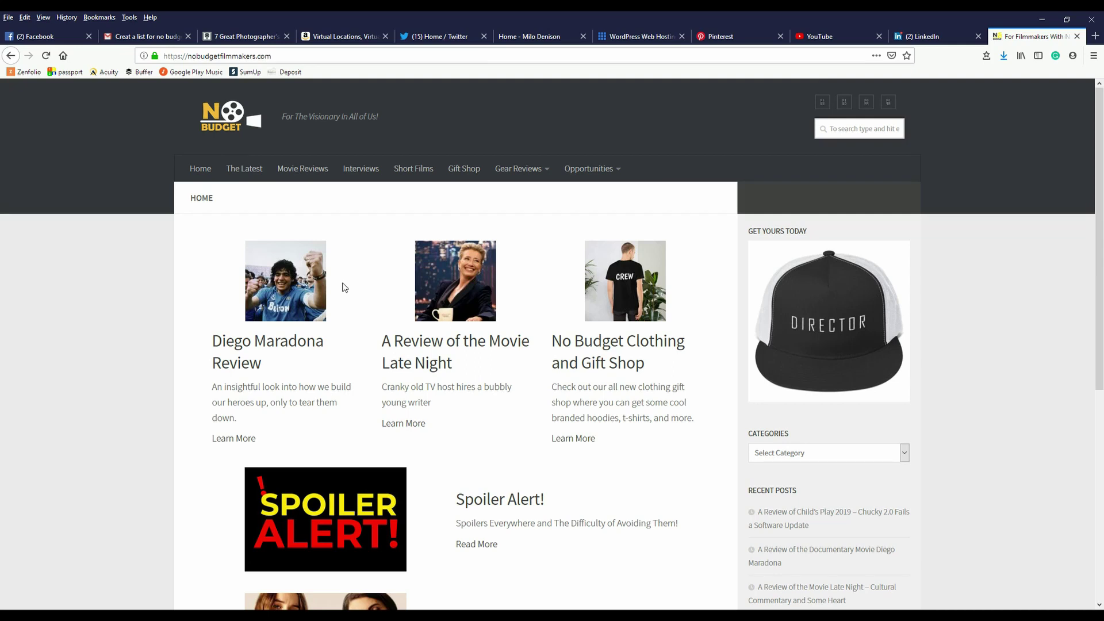
click(827, 38)
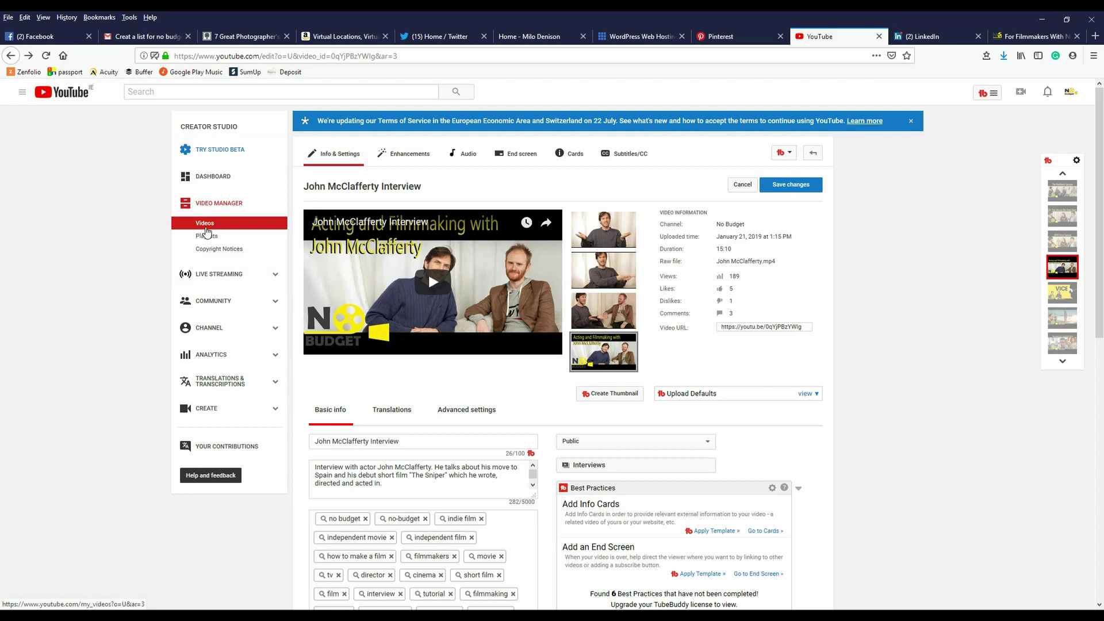
Go to the video's Subtitles/CC section and open the published English (Automatic) caption track.
click(631, 164)
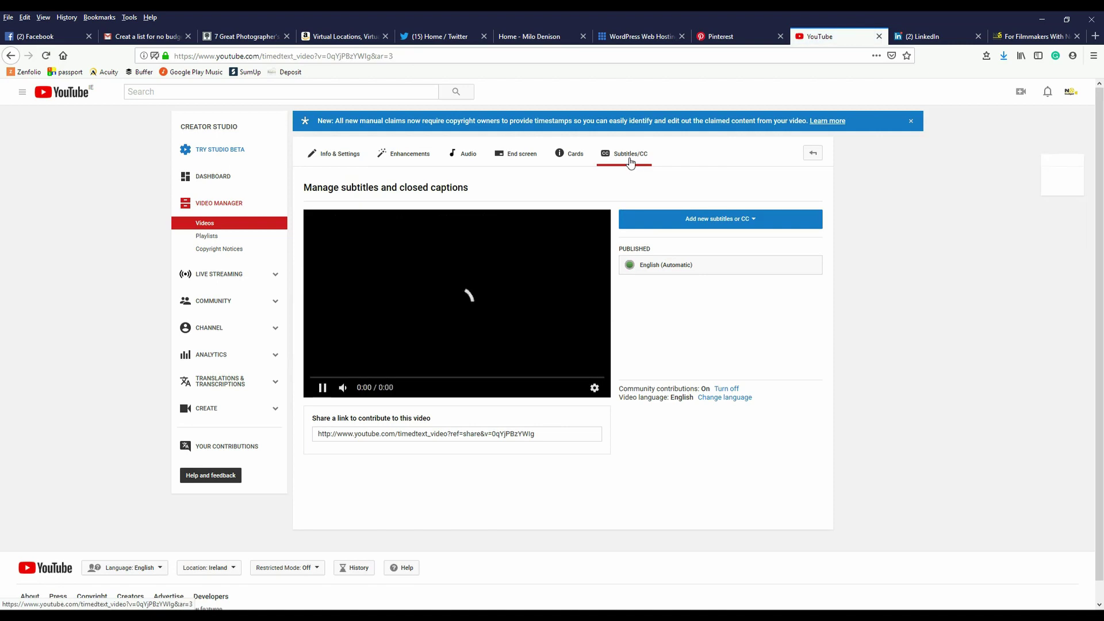
drag(631, 247, 708, 245)
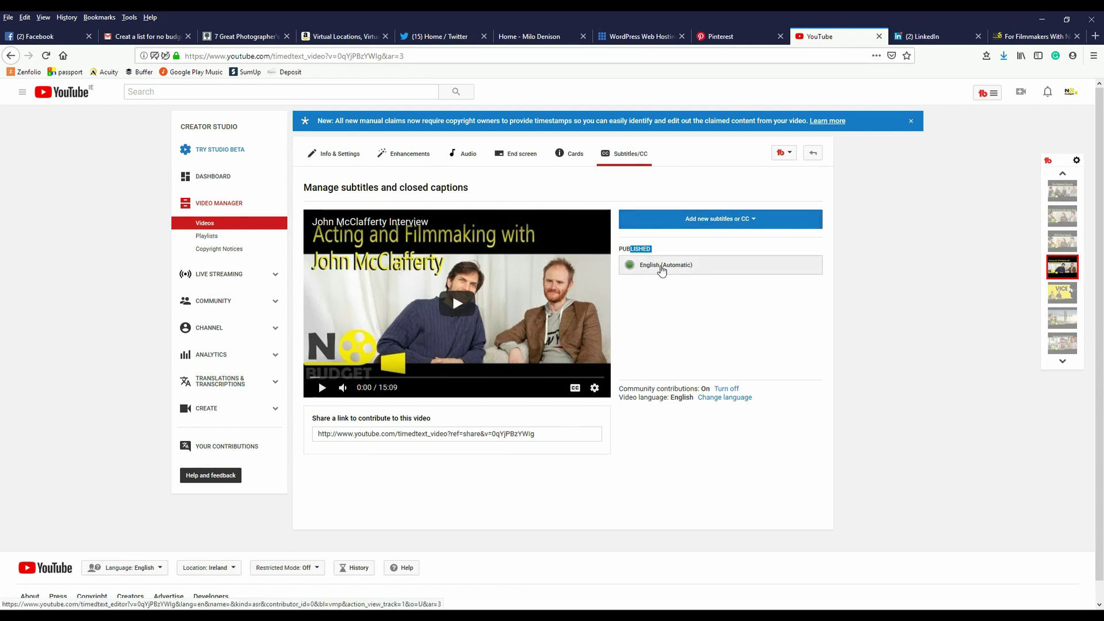
click(661, 267)
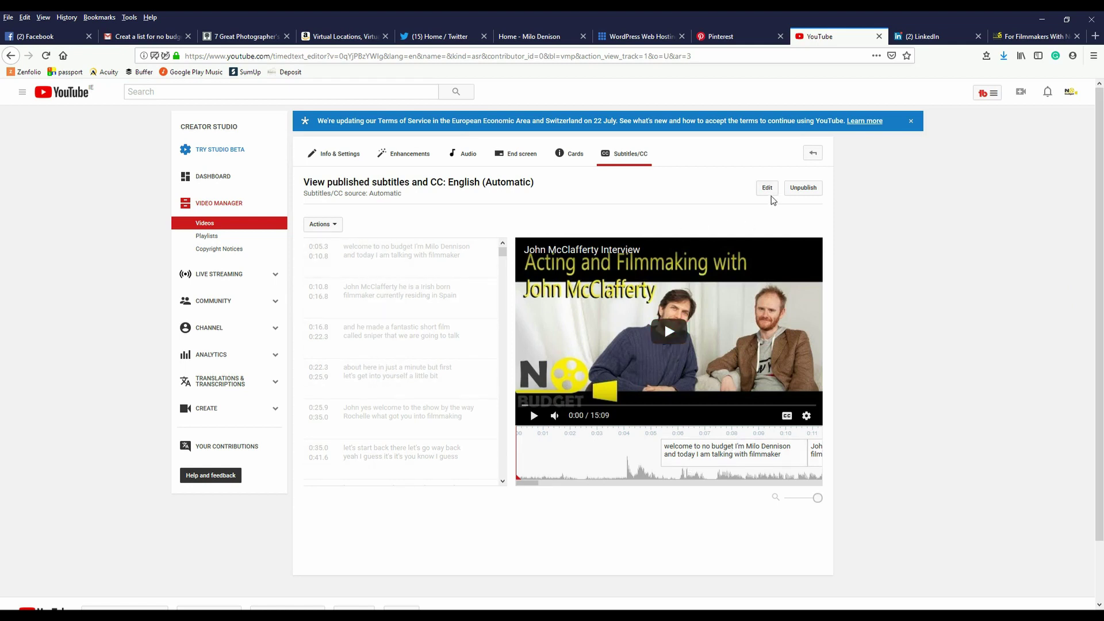
Edit the English captions, check them against playback up to 0:48, and publish the edits.
click(770, 190)
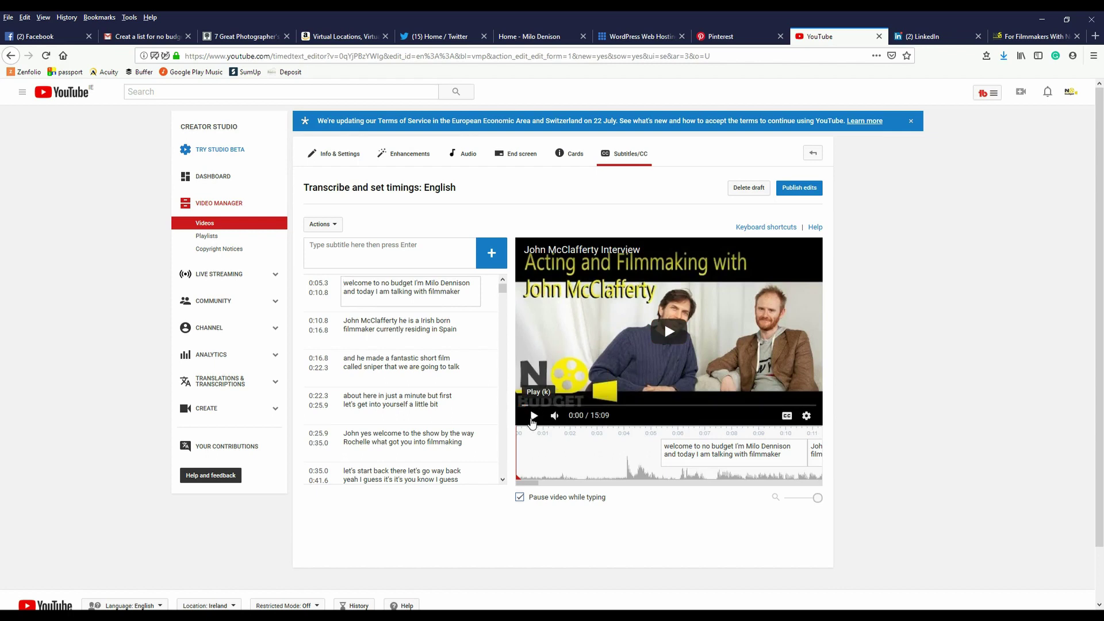
click(533, 417)
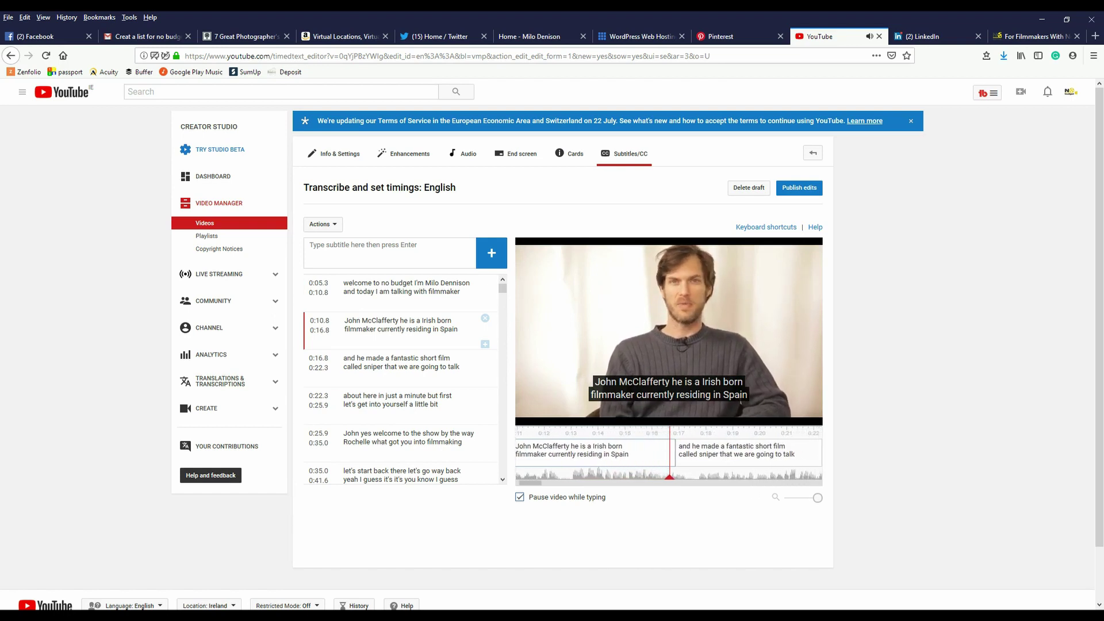
click(537, 410)
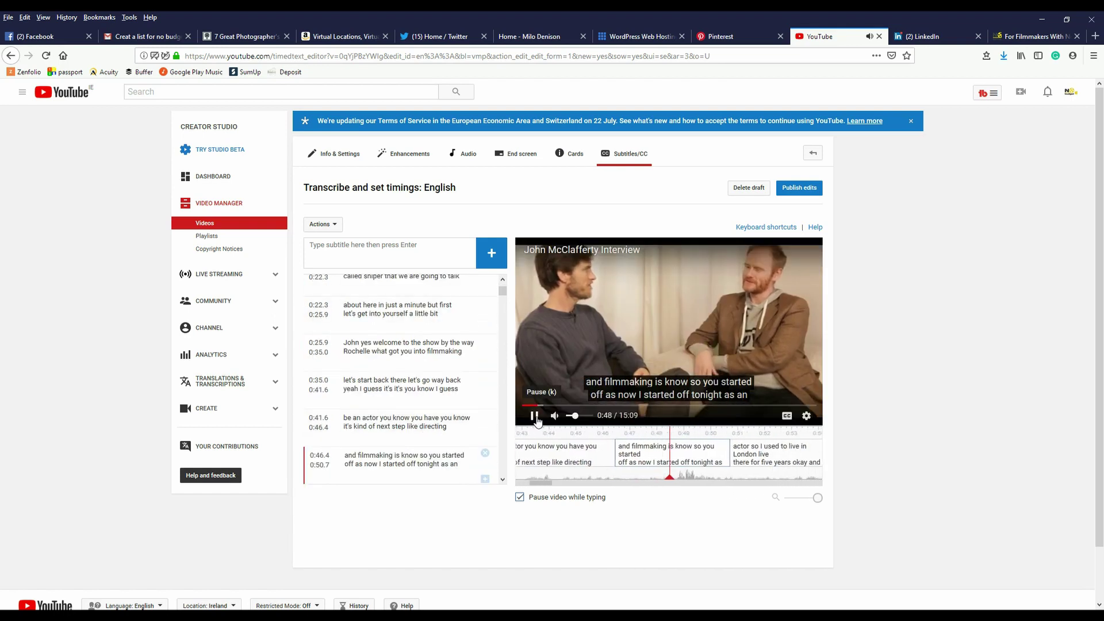
click(535, 416)
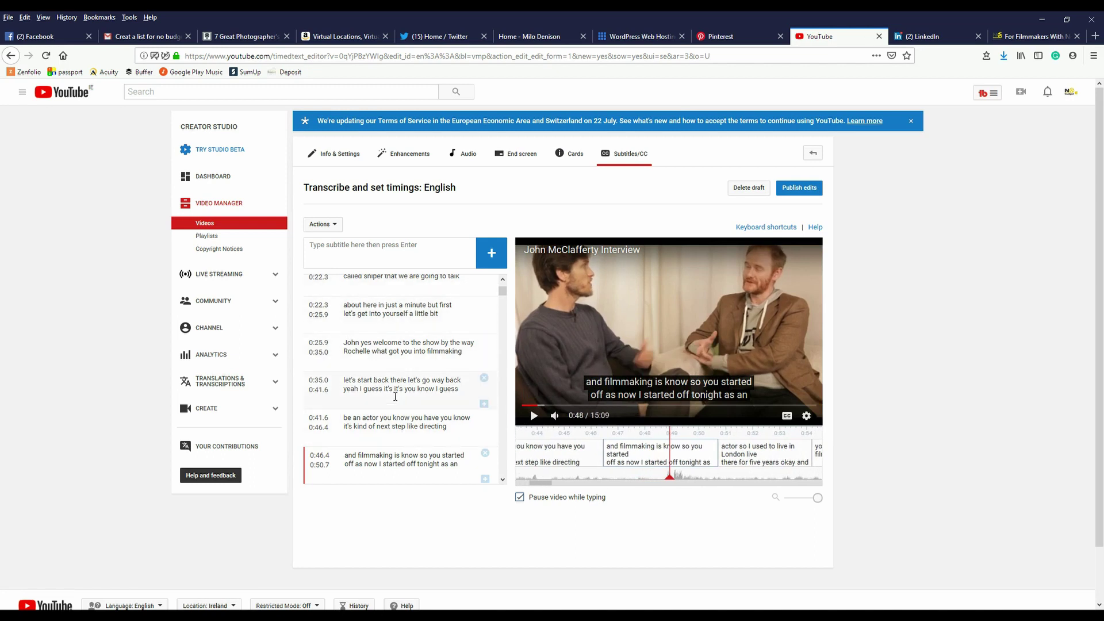
scroll(395, 396, down, 3)
scroll(395, 397, down, 10)
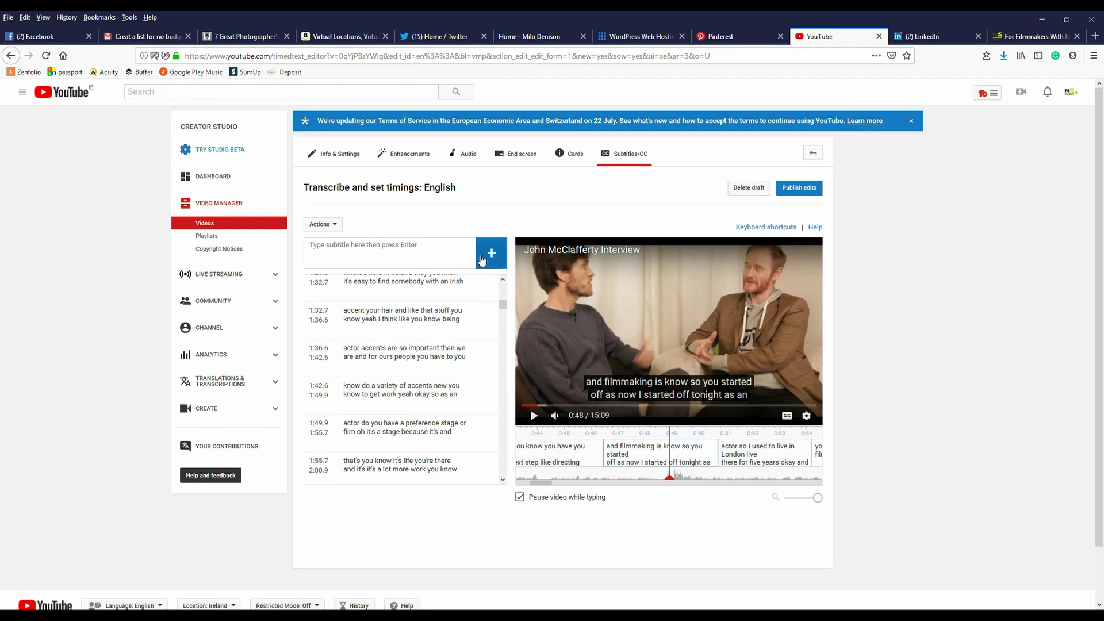
click(803, 191)
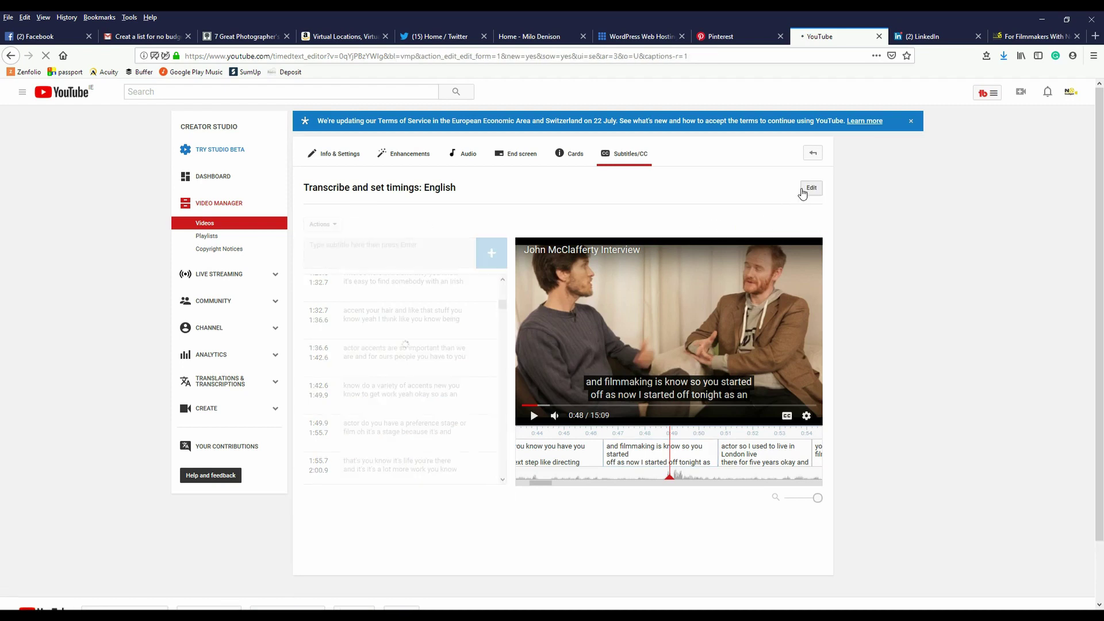
Download the published English captions in their original format as captions.sbv.
click(650, 309)
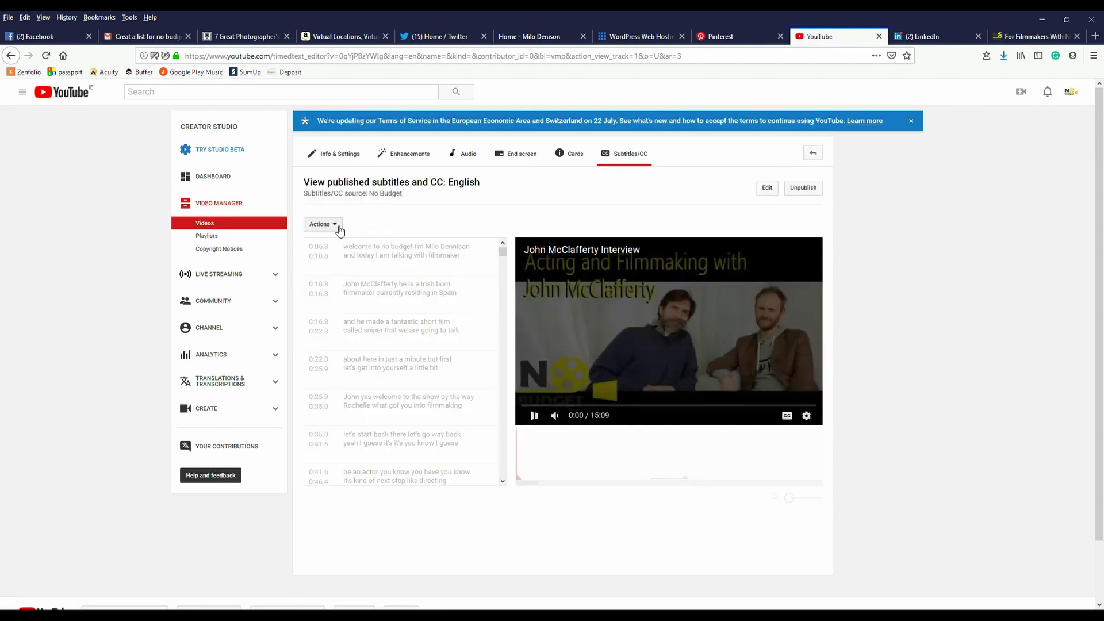
click(337, 226)
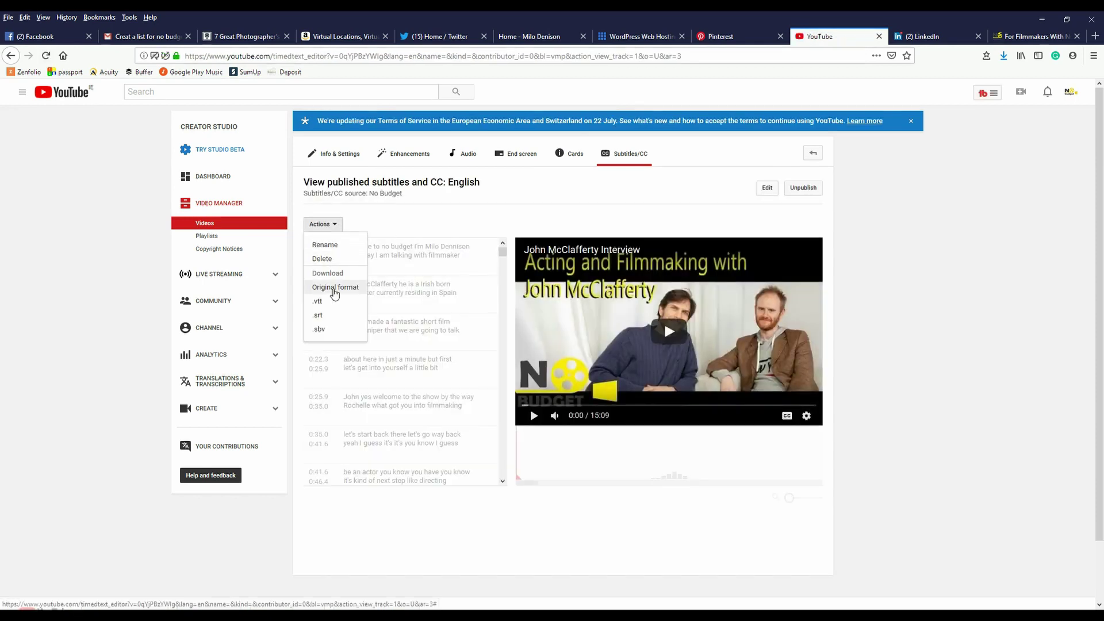
click(331, 287)
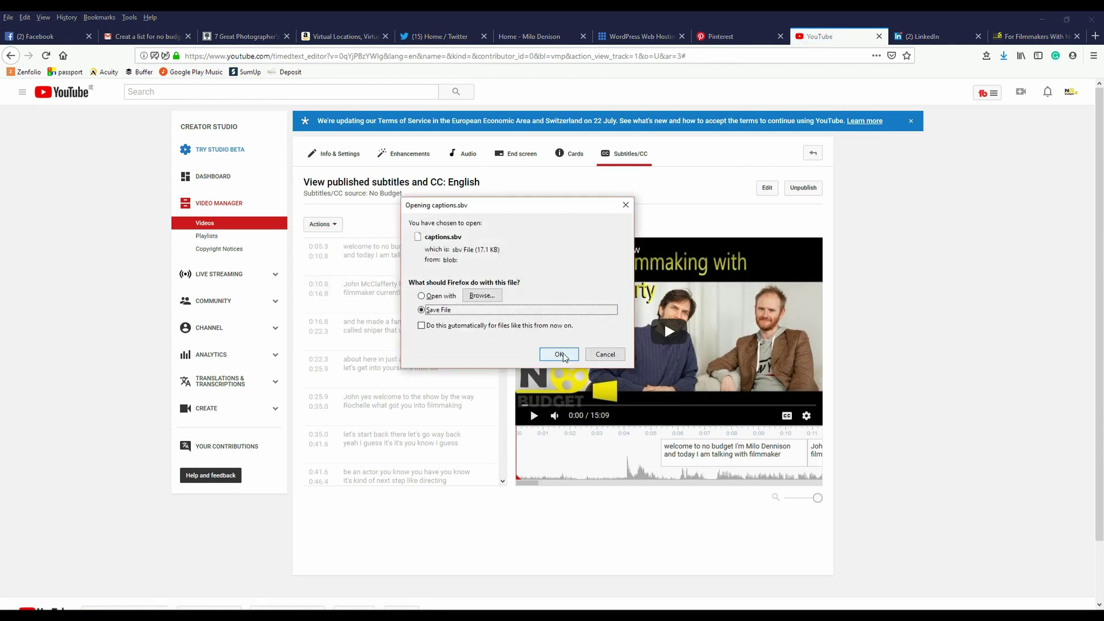
click(559, 354)
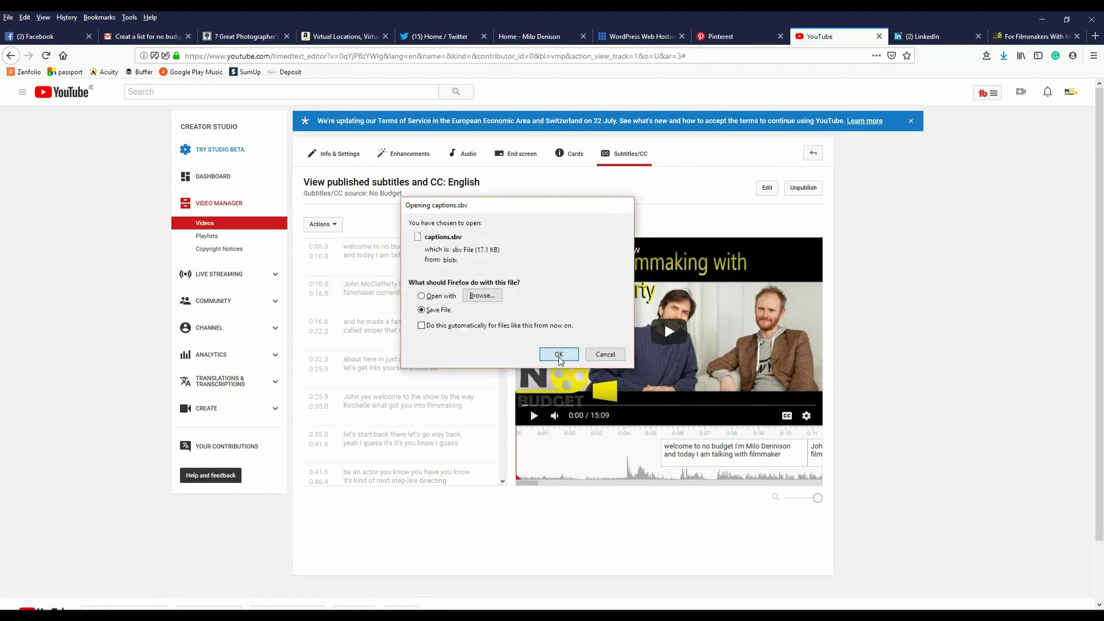
Download the captions again as captions.srt and open it from Downloads in Notepad++.
click(333, 225)
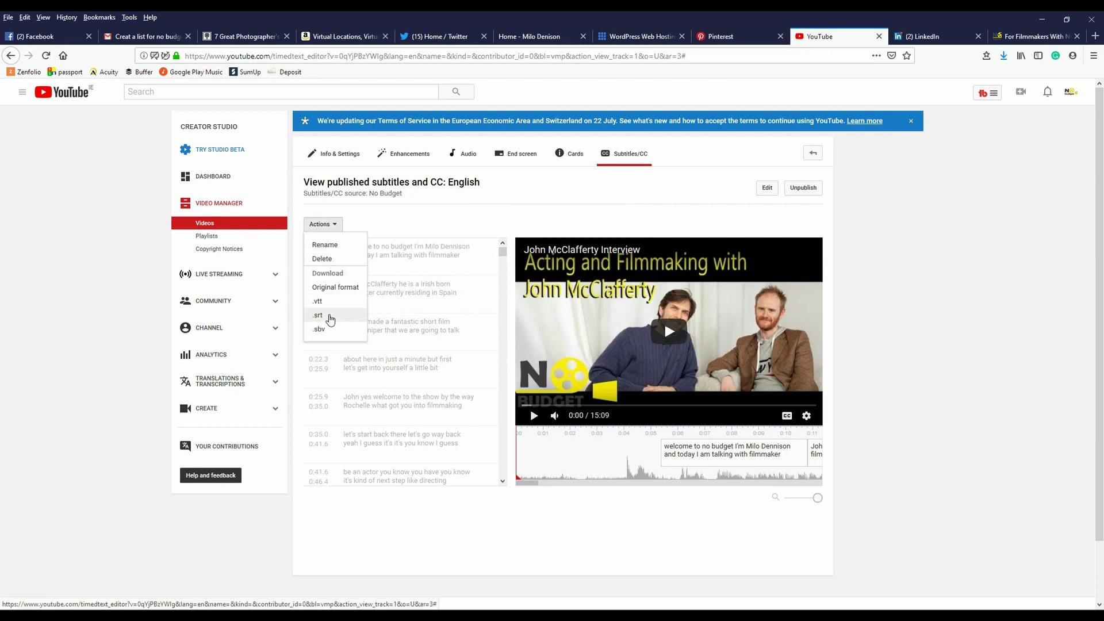
click(331, 316)
click(559, 355)
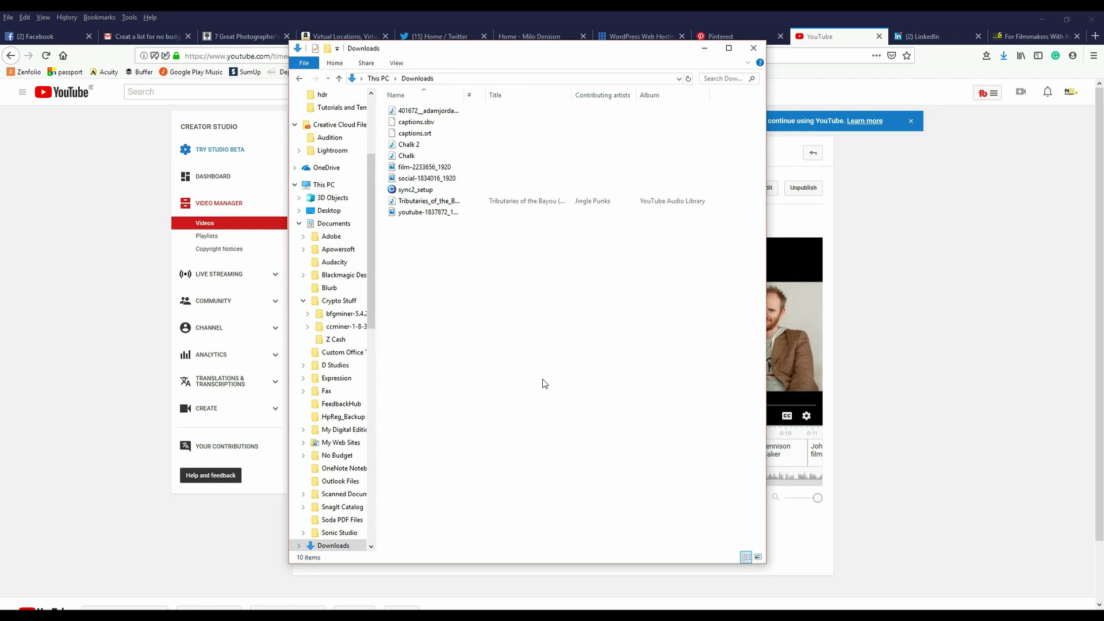
right_click(410, 133)
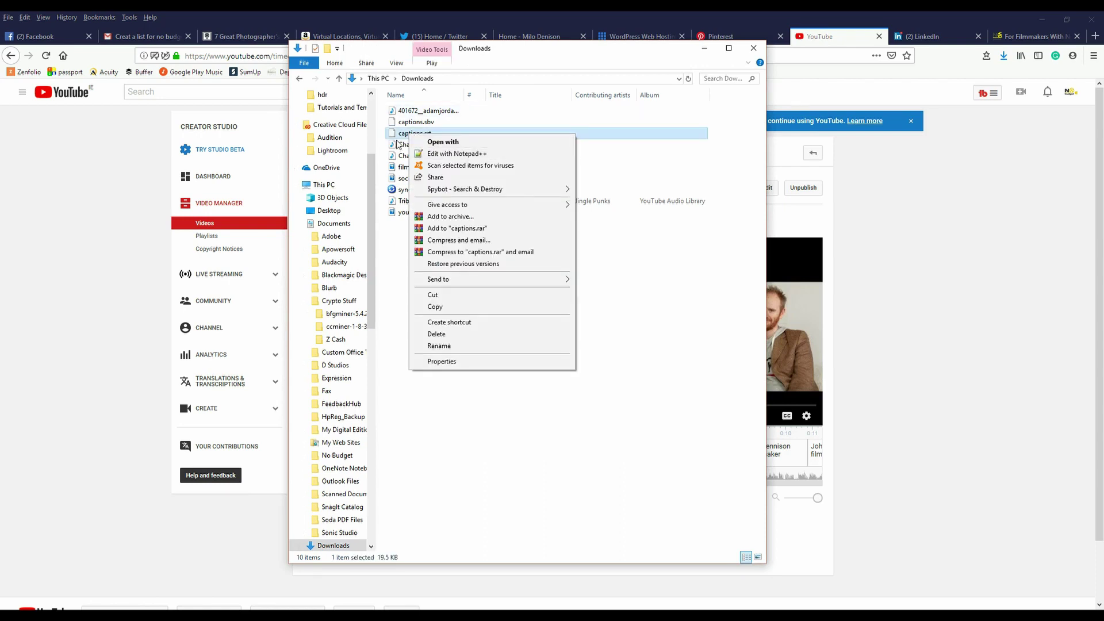
click(441, 153)
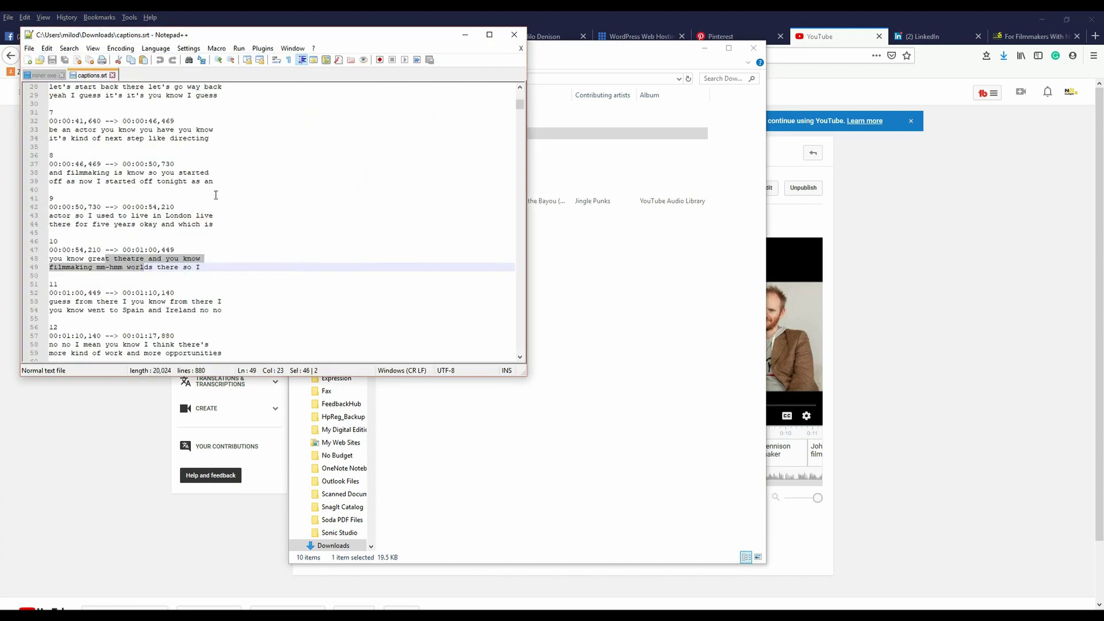
Select lines around captions 10–13, then select all of captions.srt and bring up Start.
click(215, 195)
drag(54, 241, 96, 246)
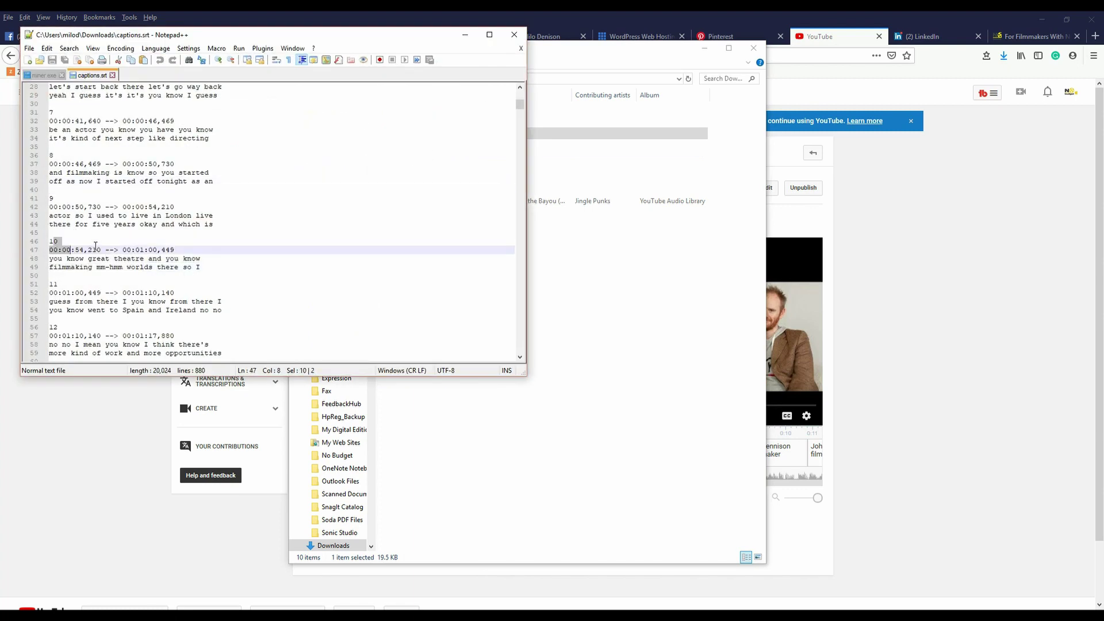
click(95, 246)
click(167, 266)
scroll(167, 266, down, 4)
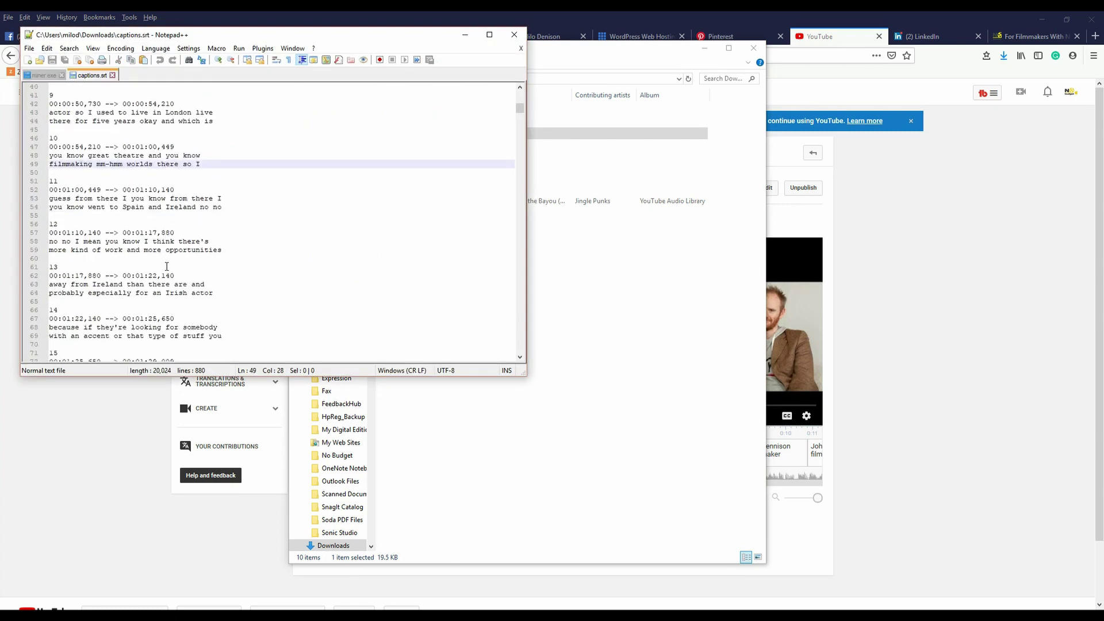
scroll(166, 267, down, 1)
click(164, 266)
click(201, 248)
drag(239, 267, 53, 164)
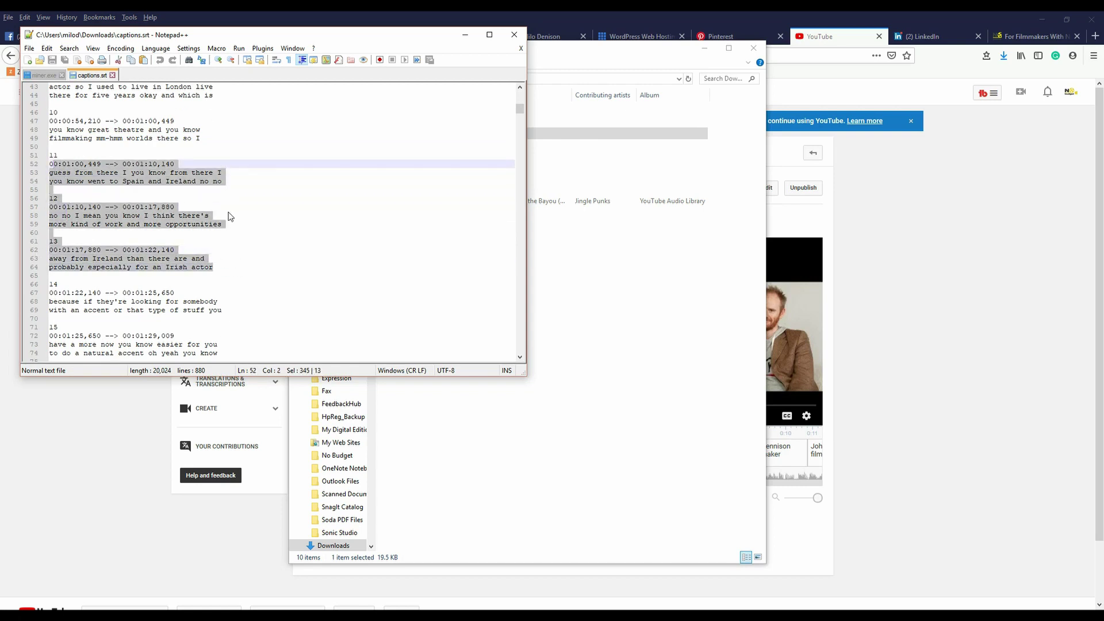
key(ctrl+a)
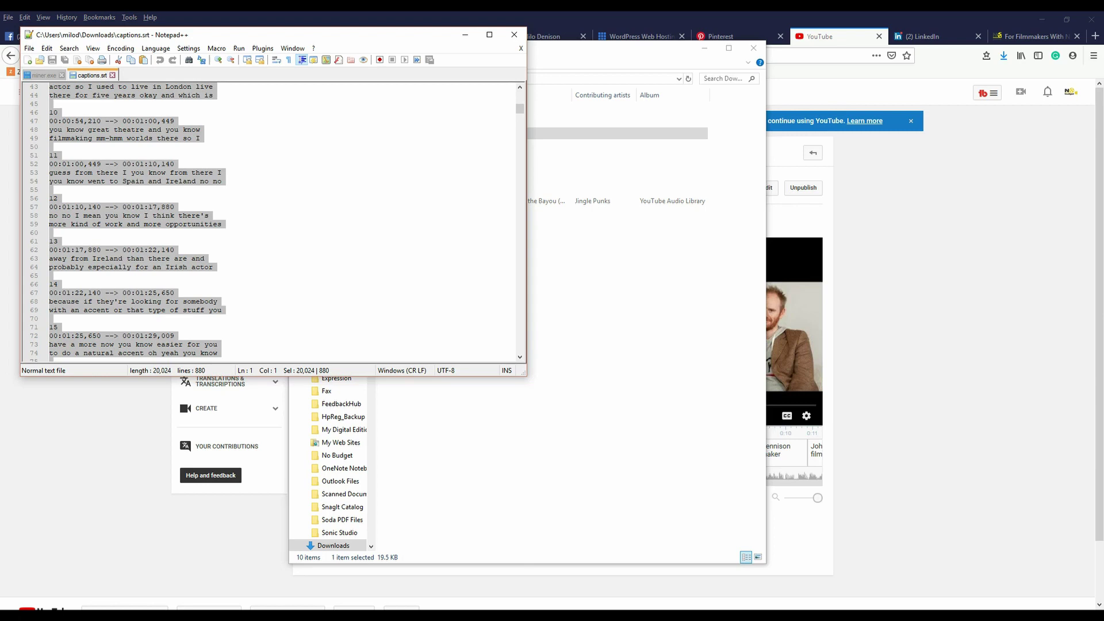
key(super)
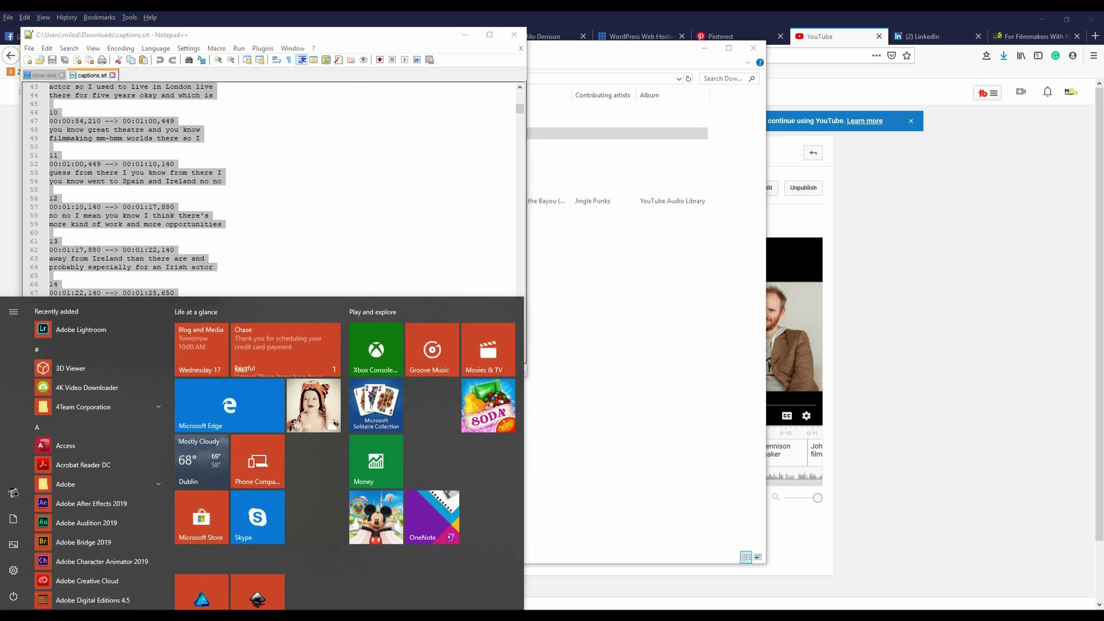
Launch Word from Start search, paste the captions into a blank document, then show the No Budget Filmmakers page.
text(worr)
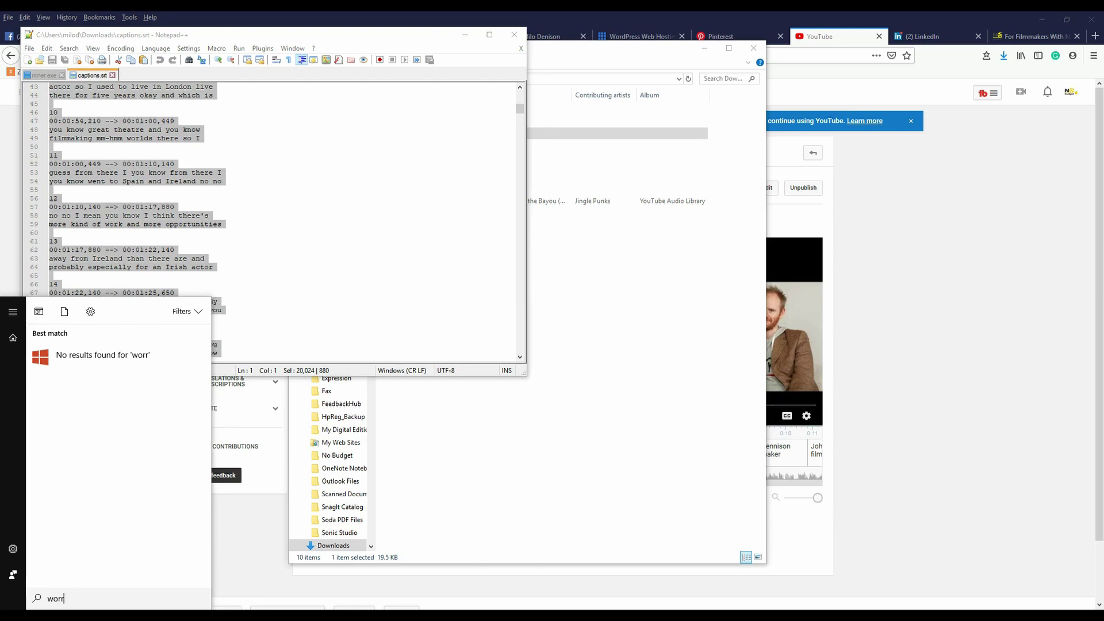
key(BackSpace)
text(d)
key(Return)
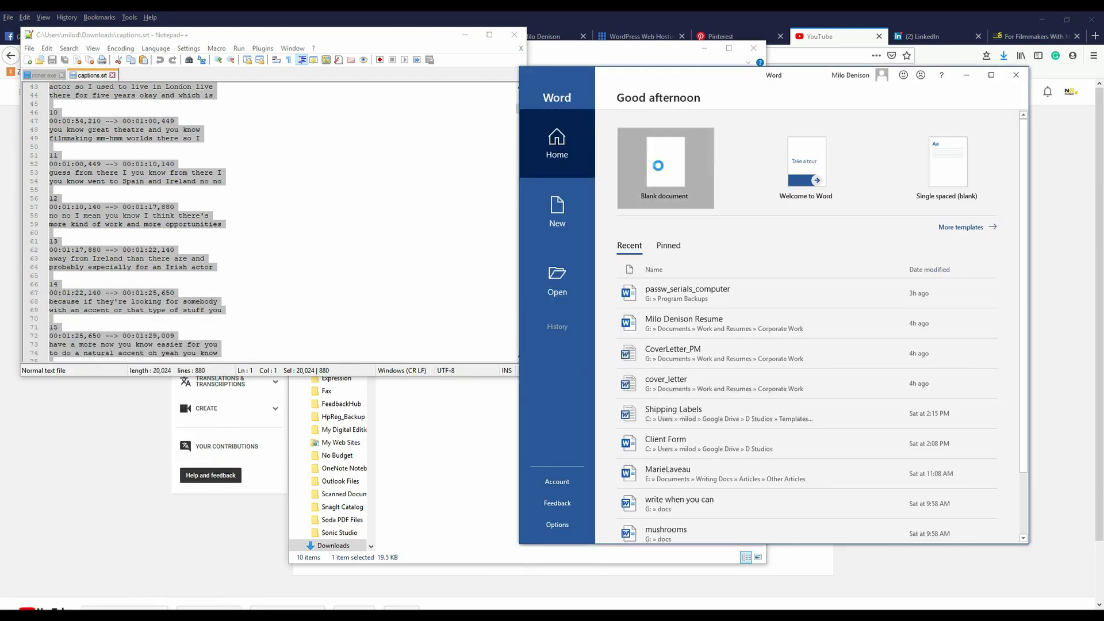
key(ctrl+v)
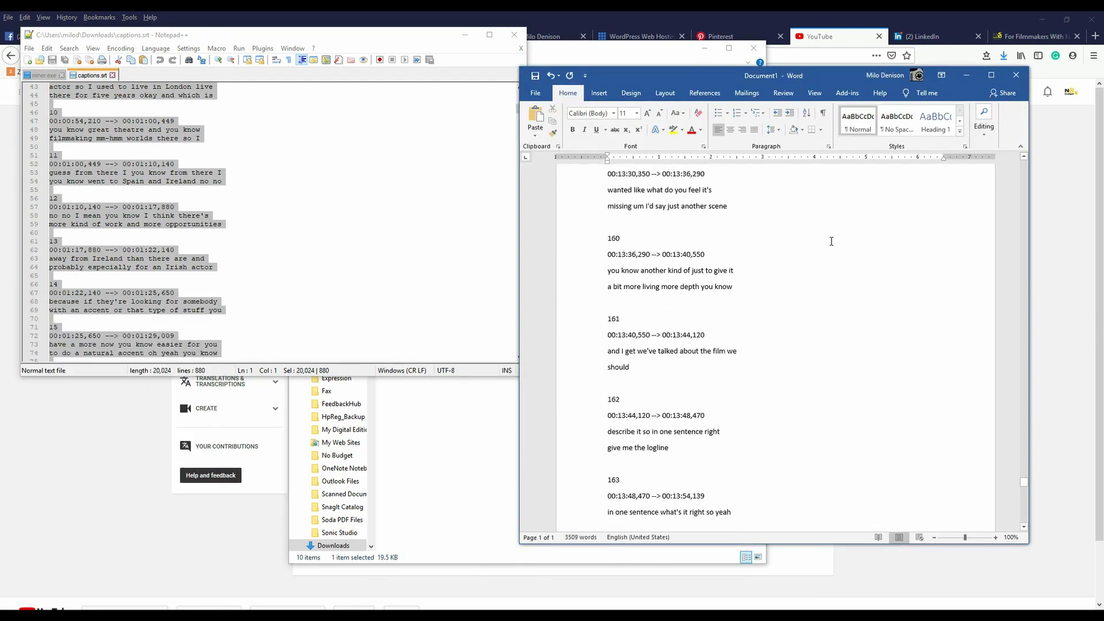
scroll(832, 241, up, 18)
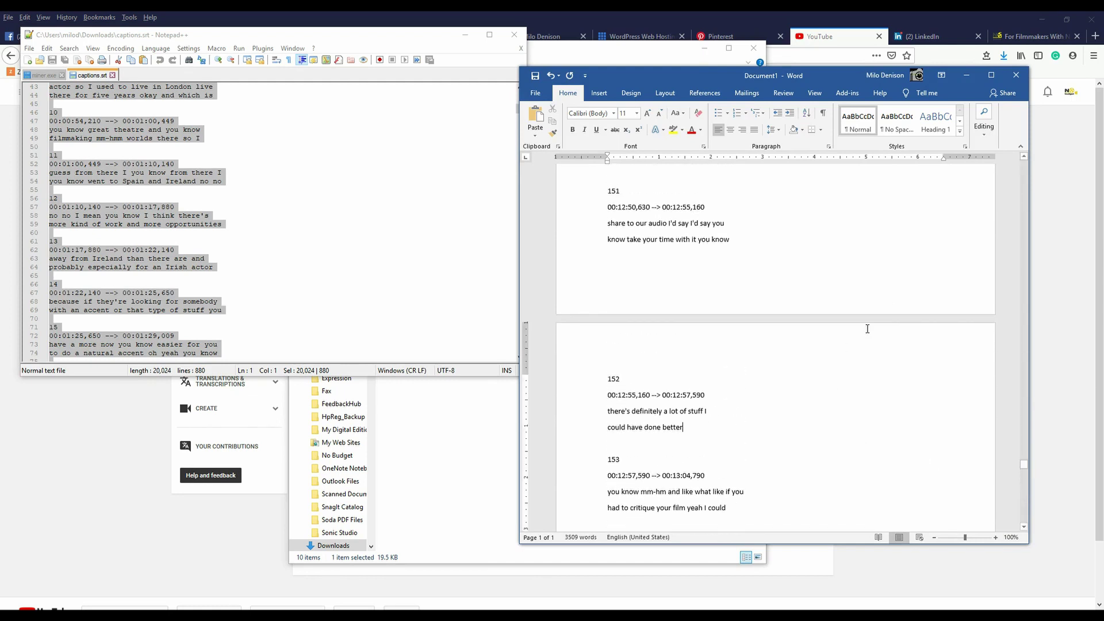
click(1015, 35)
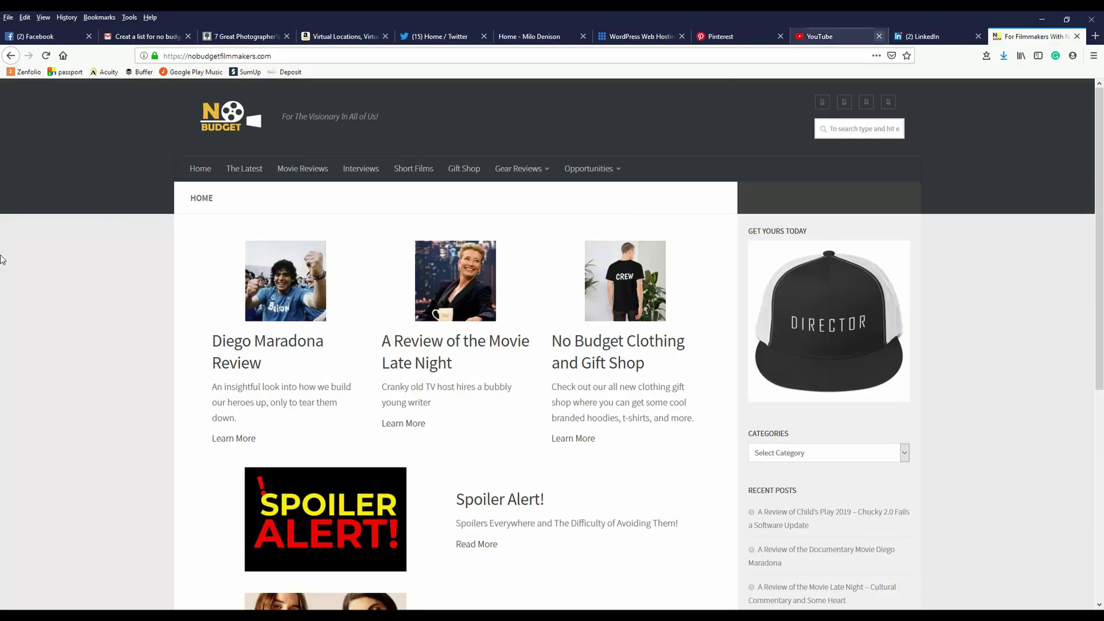
Minimize the browser and close the Word document without saving.
click(1042, 19)
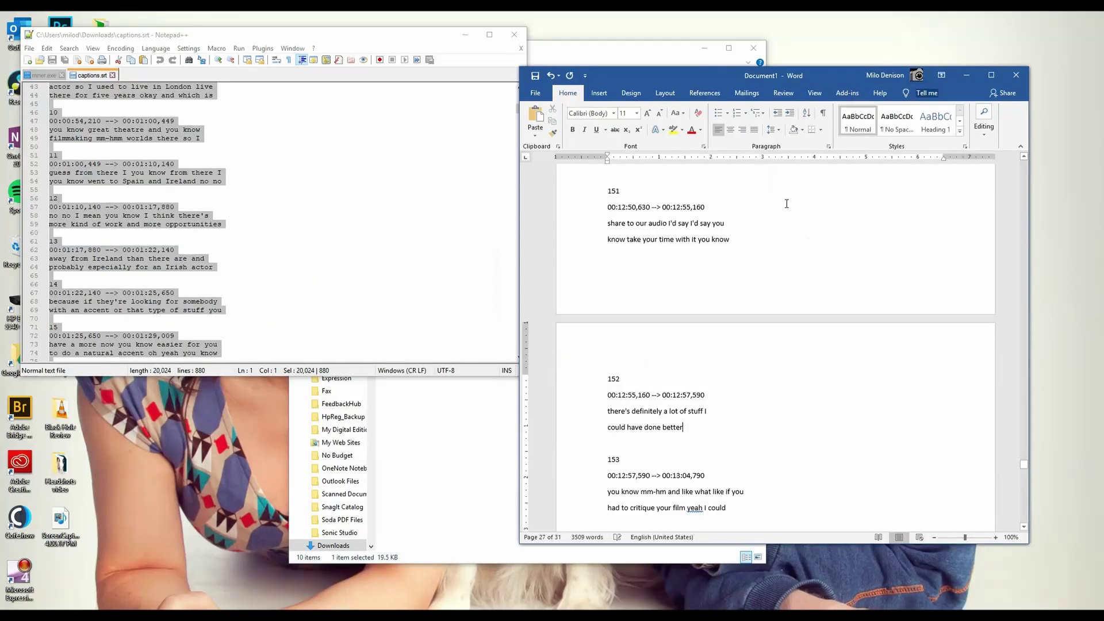
click(417, 214)
click(1016, 75)
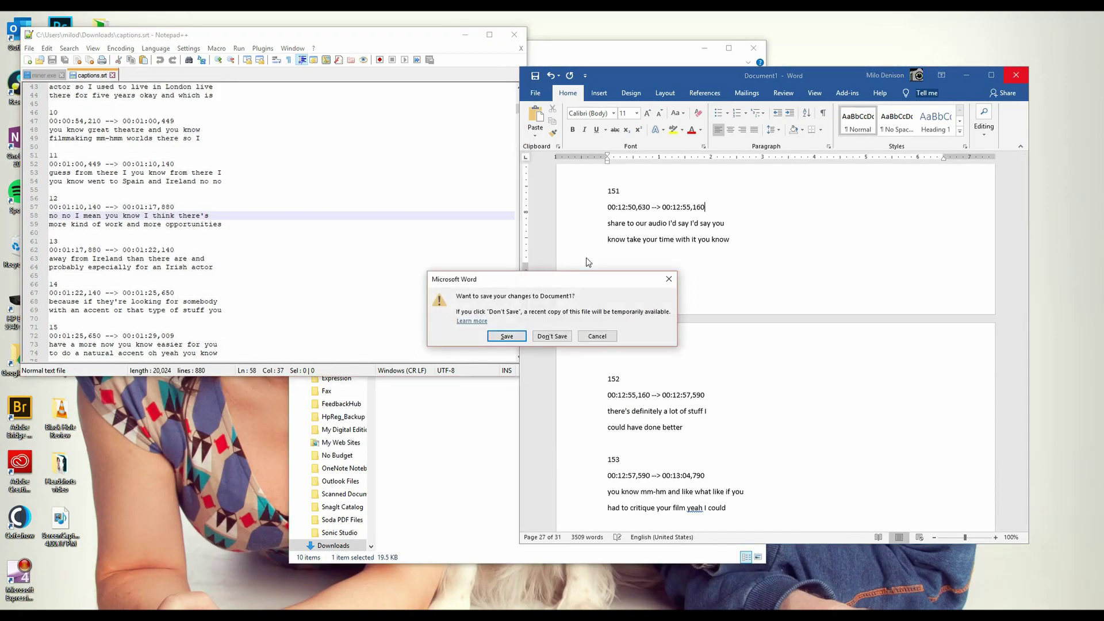
click(553, 336)
Move the Notepad++ window aside and close captions.srt in Notepad++.
click(271, 267)
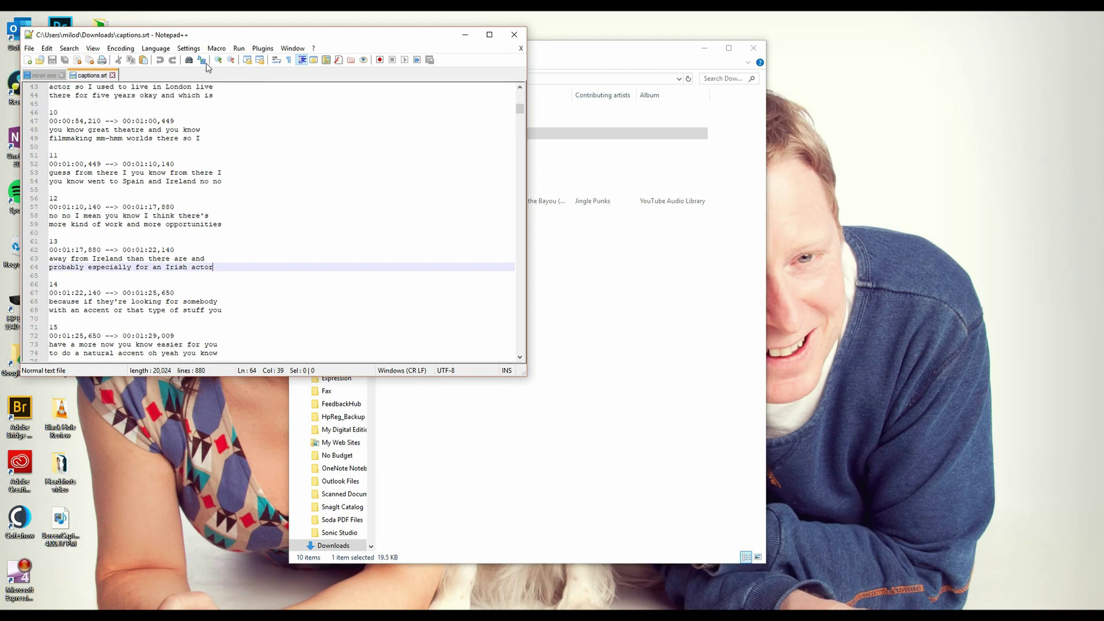
drag(213, 40, 729, 174)
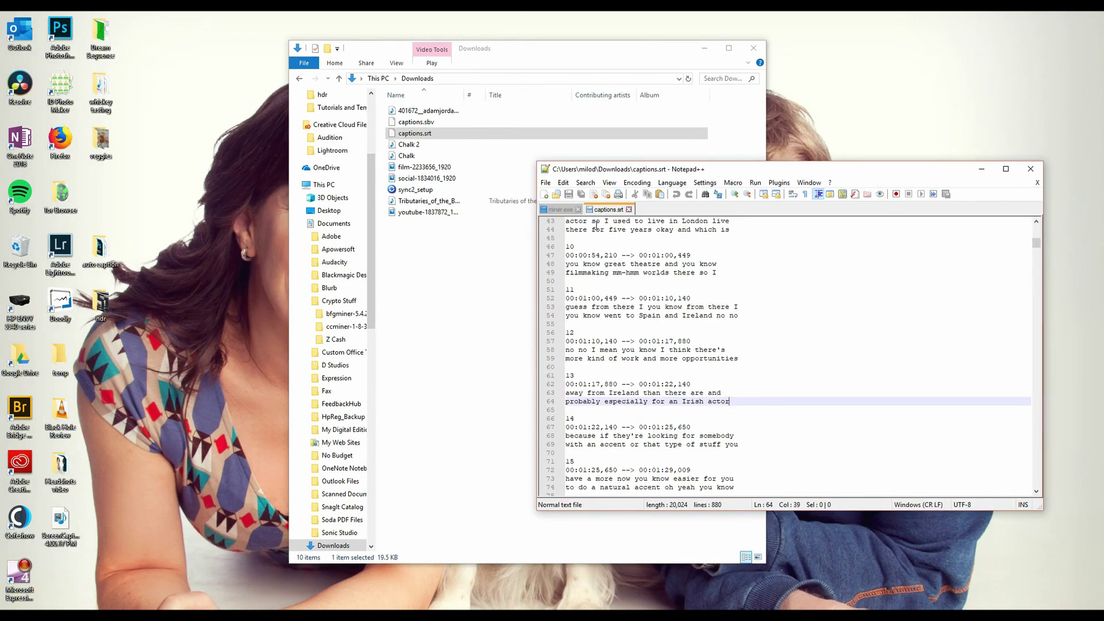
click(640, 297)
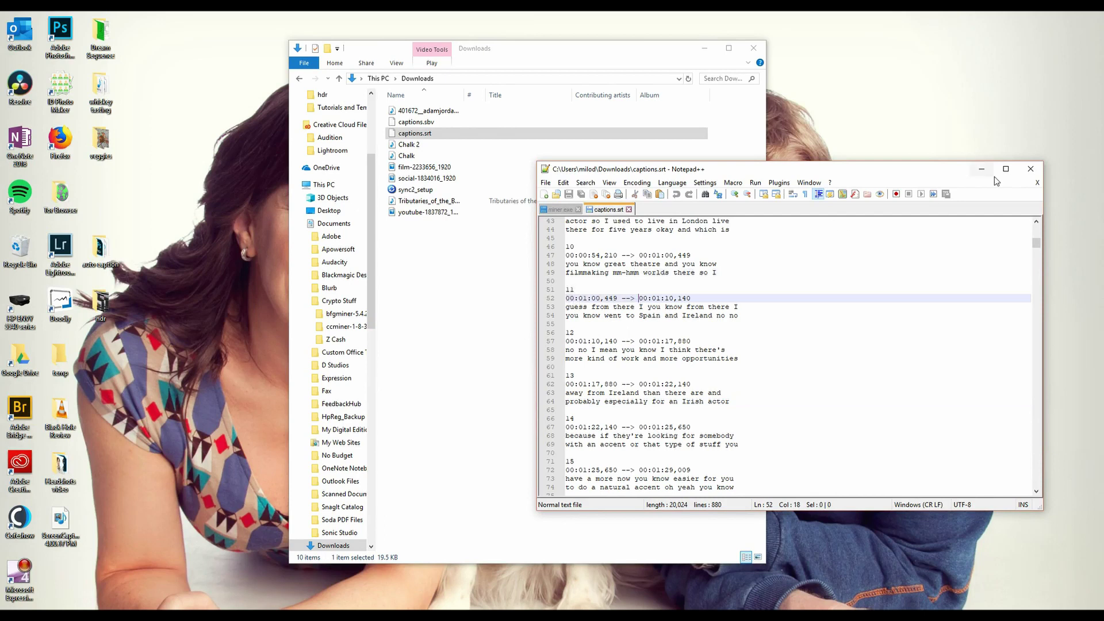
click(1031, 168)
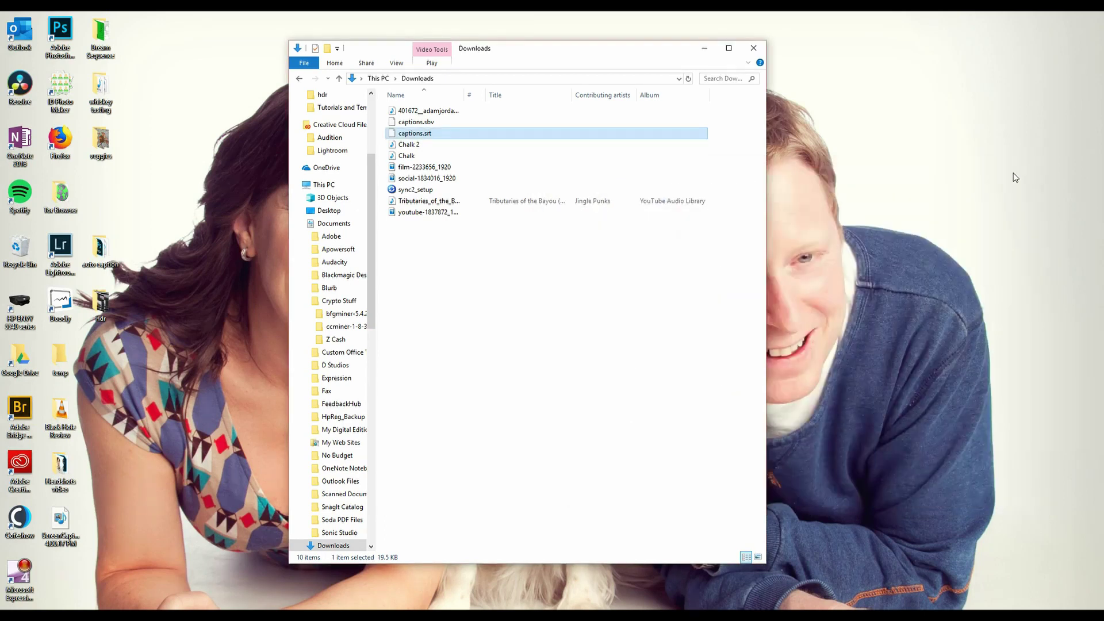
Close the Downloads folder and return to the YouTube published English subtitles page.
click(753, 52)
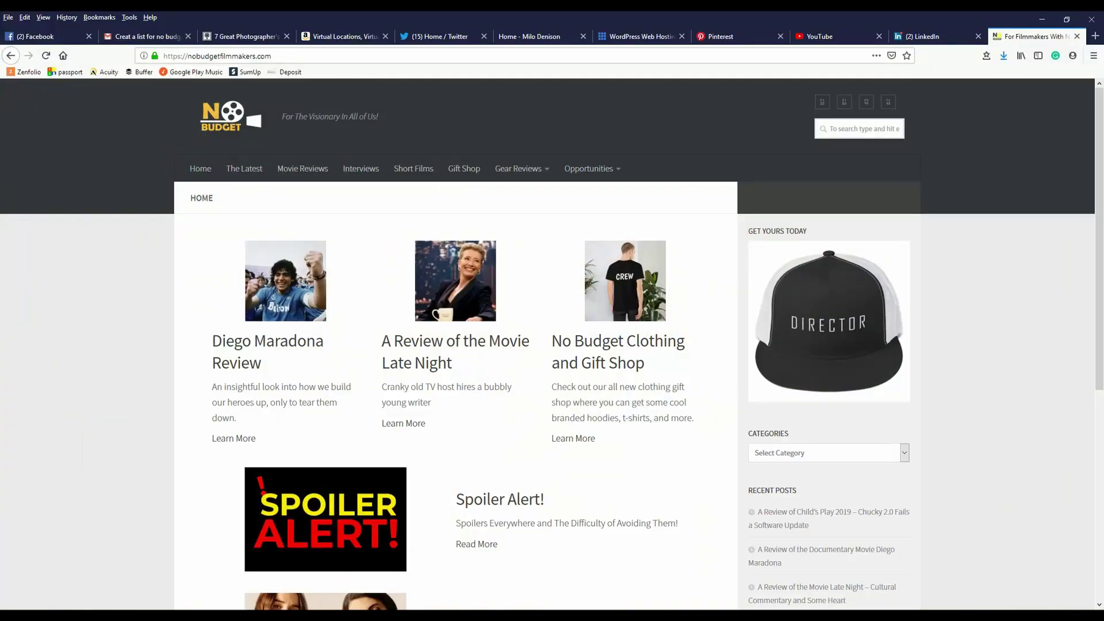
click(816, 36)
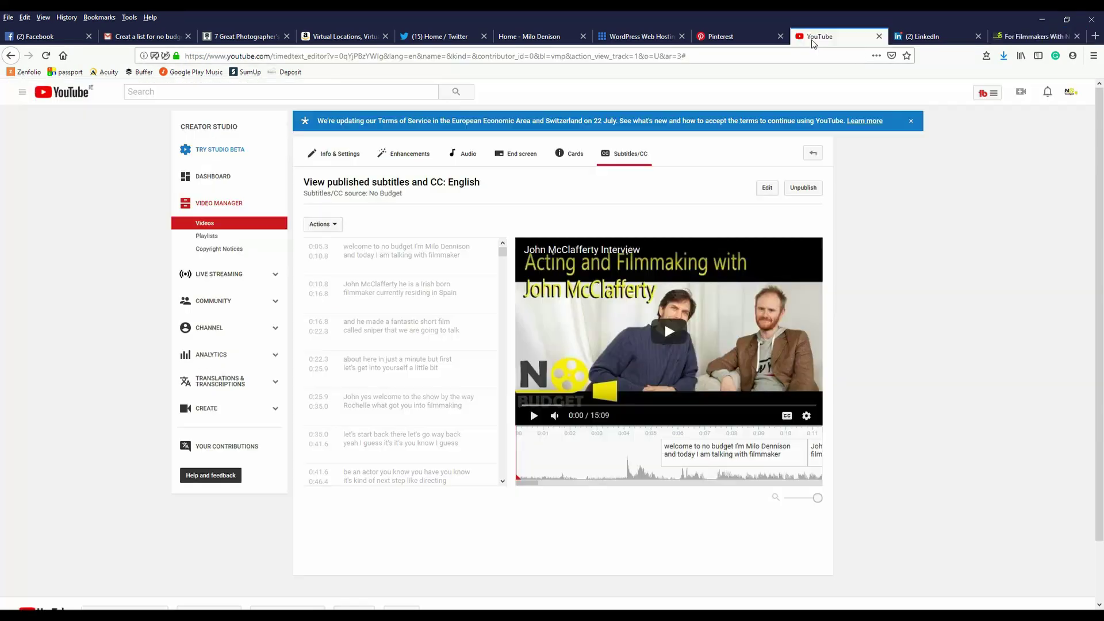